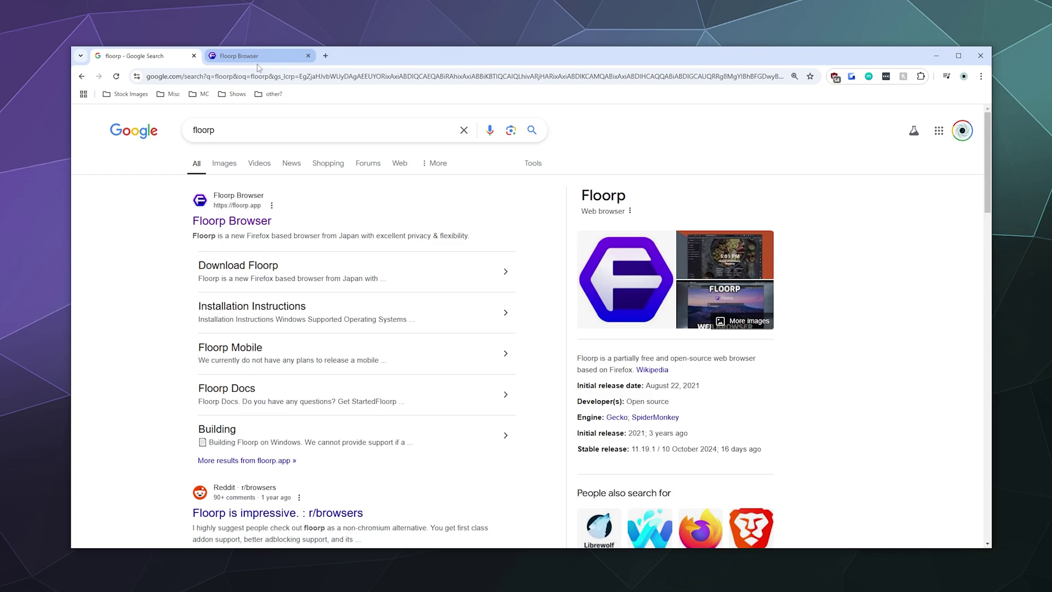
# Step: Go to the Floorp Browser tab open beside the Google results for floorp
pyautogui.moveTo(259, 67)
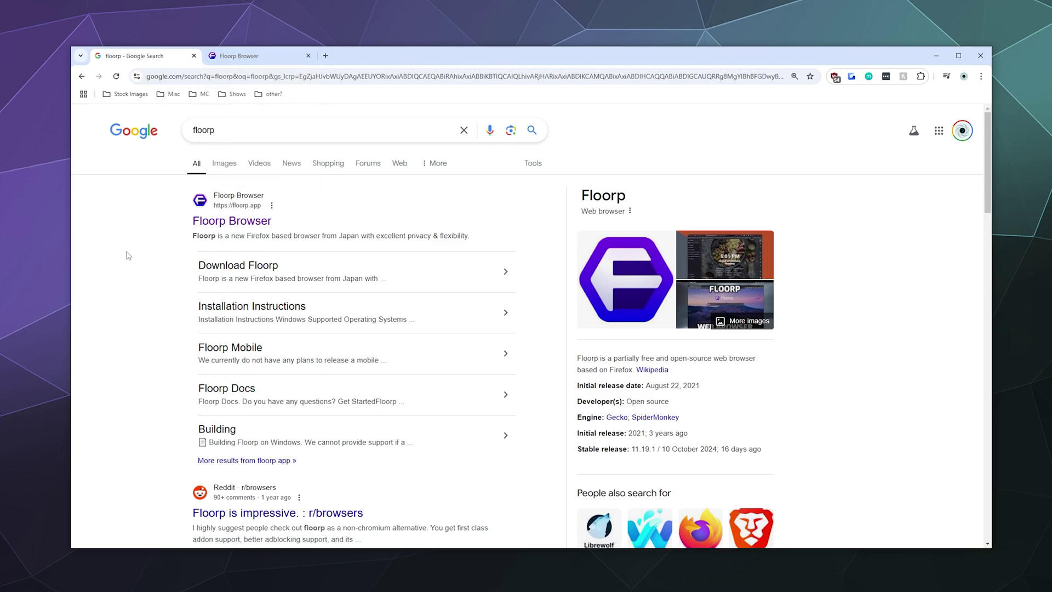
# Step: Switch to the floorp.app tab and scroll through the homepage's feature sections
pyautogui.click(227, 58)
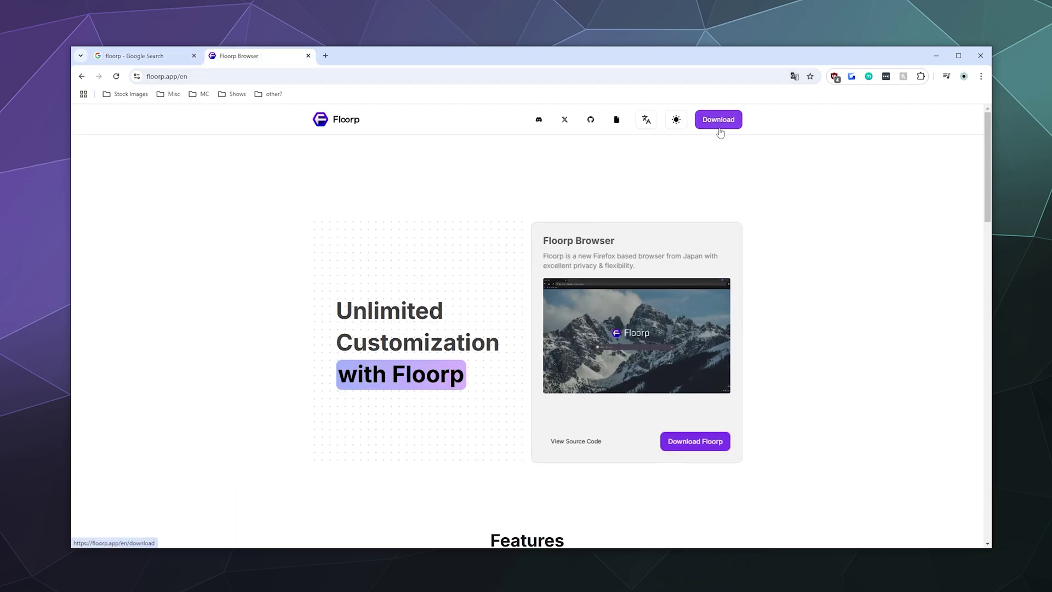
pyautogui.scroll(-10, 809, 185)
pyautogui.scroll(-10, 809, 185)
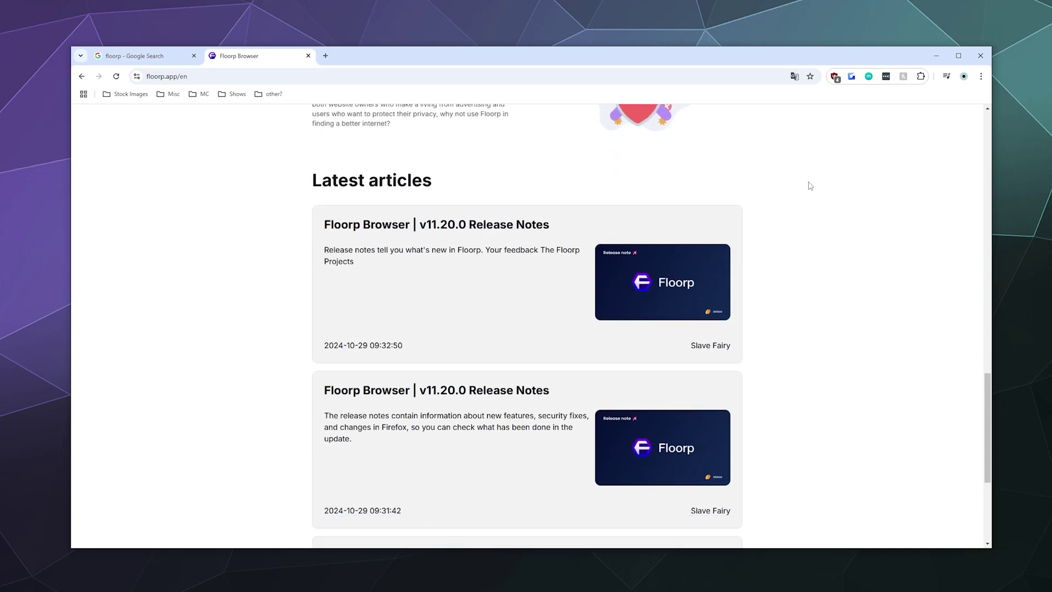
pyautogui.scroll(7, 809, 186)
pyautogui.scroll(5, 809, 185)
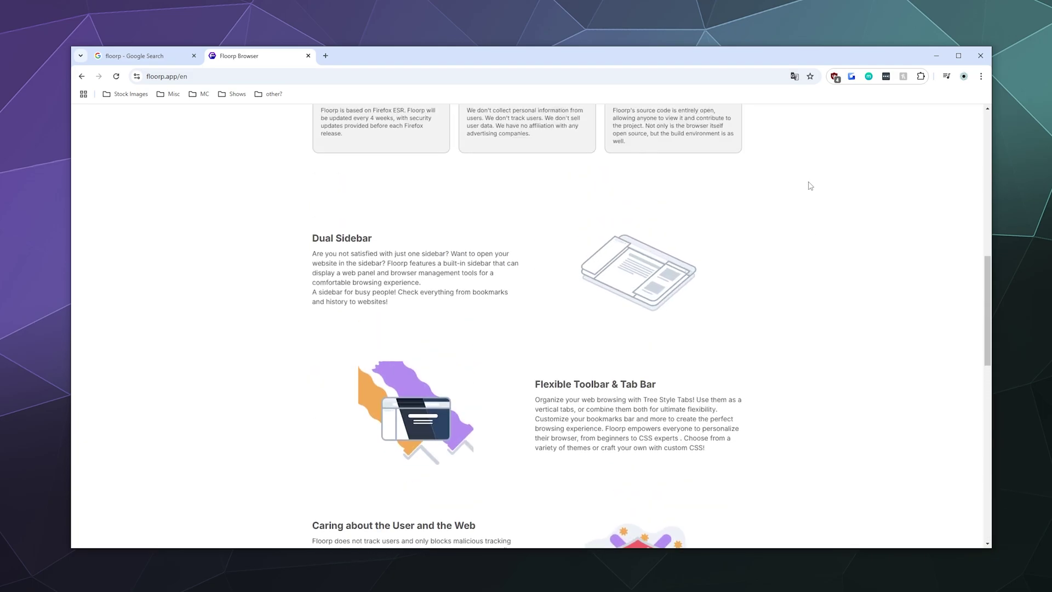
pyautogui.scroll(-1, 810, 185)
pyautogui.scroll(1, 810, 185)
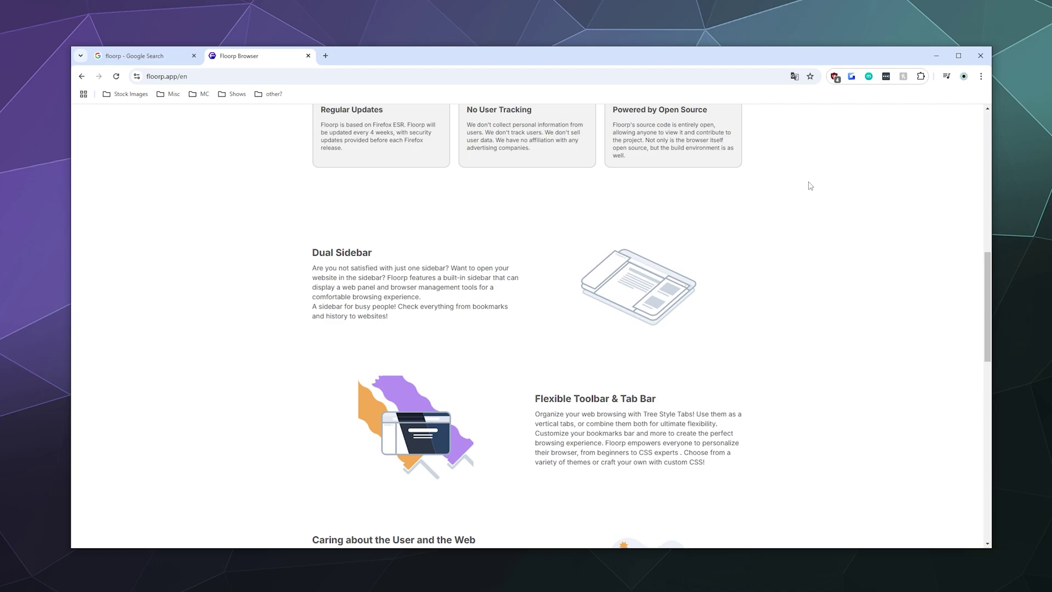
pyautogui.scroll(-3, 810, 185)
pyautogui.scroll(1, 809, 185)
pyautogui.scroll(10, 810, 185)
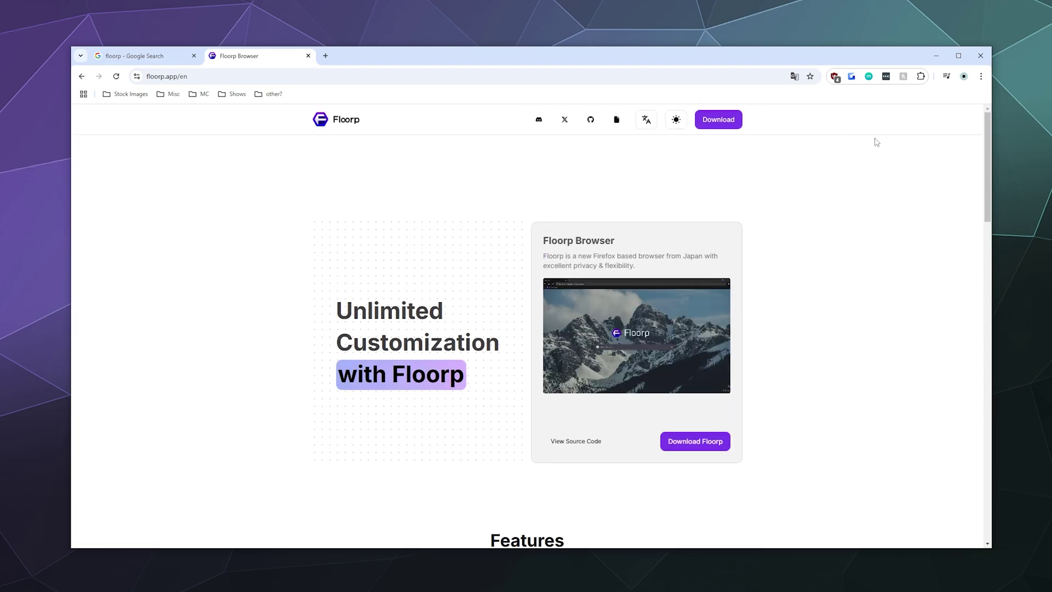
# Step: Load Floorp's Windows download page, recovering from the error via the Floorp home page
pyautogui.click(713, 442)
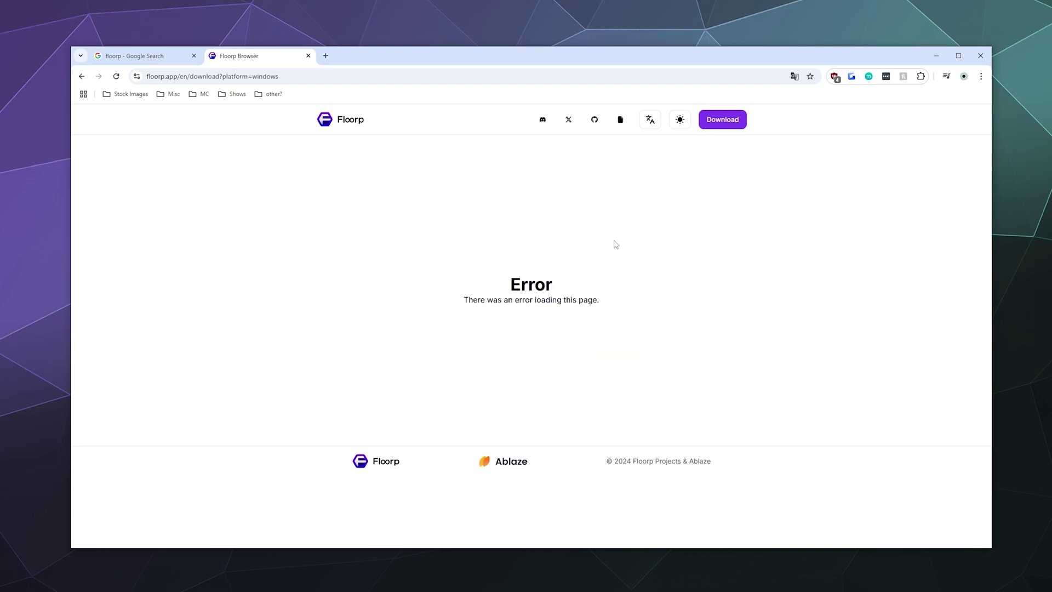
pyautogui.click(712, 126)
pyautogui.click(352, 121)
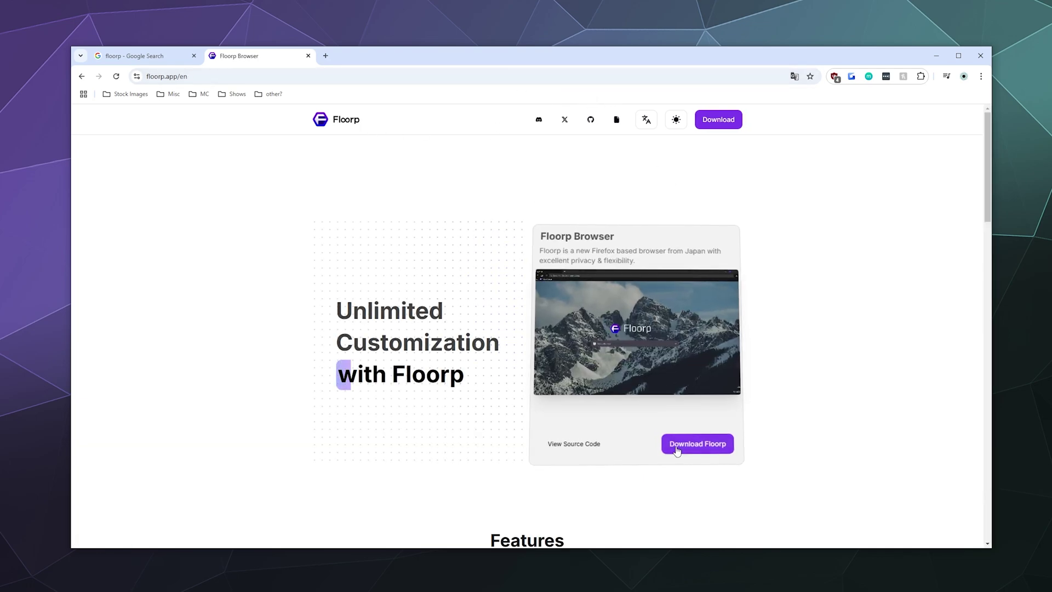
pyautogui.click(674, 445)
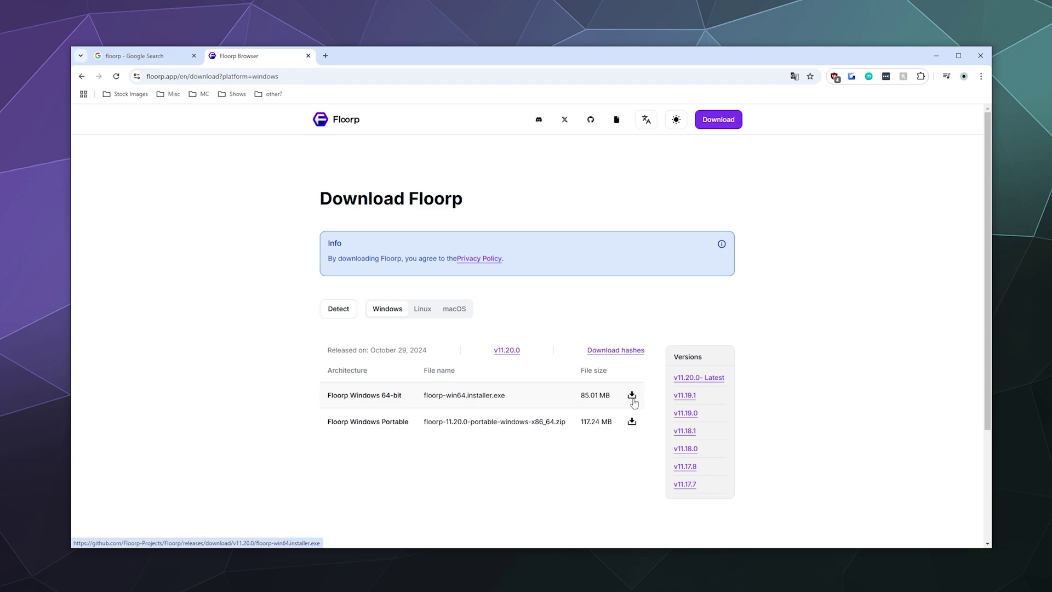
# Step: Download floorp-win64.installer.exe and save it to the Downloads\Web Browser folder
pyautogui.click(633, 400)
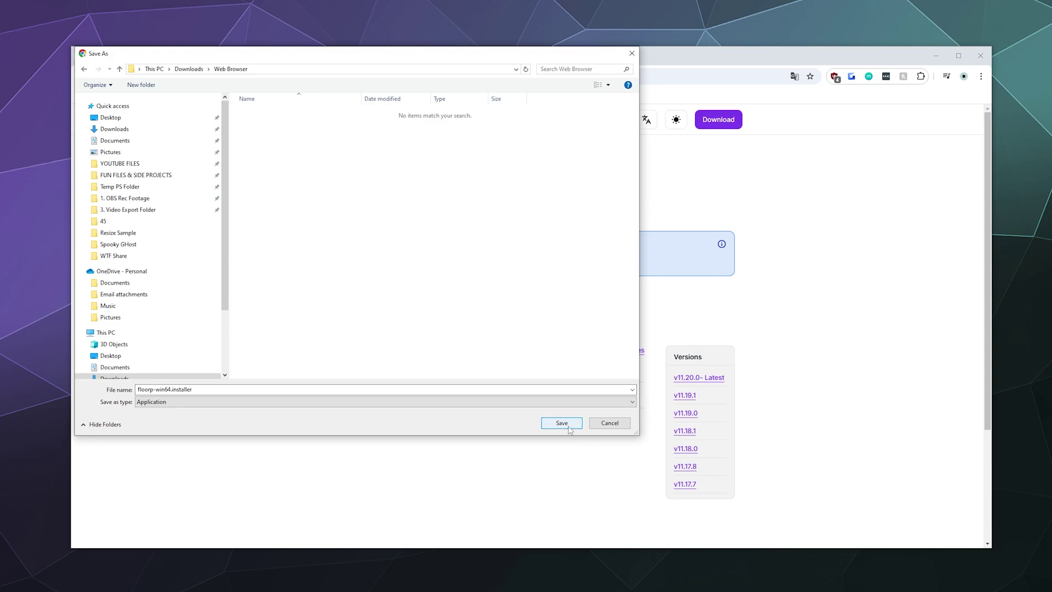
pyautogui.click(561, 423)
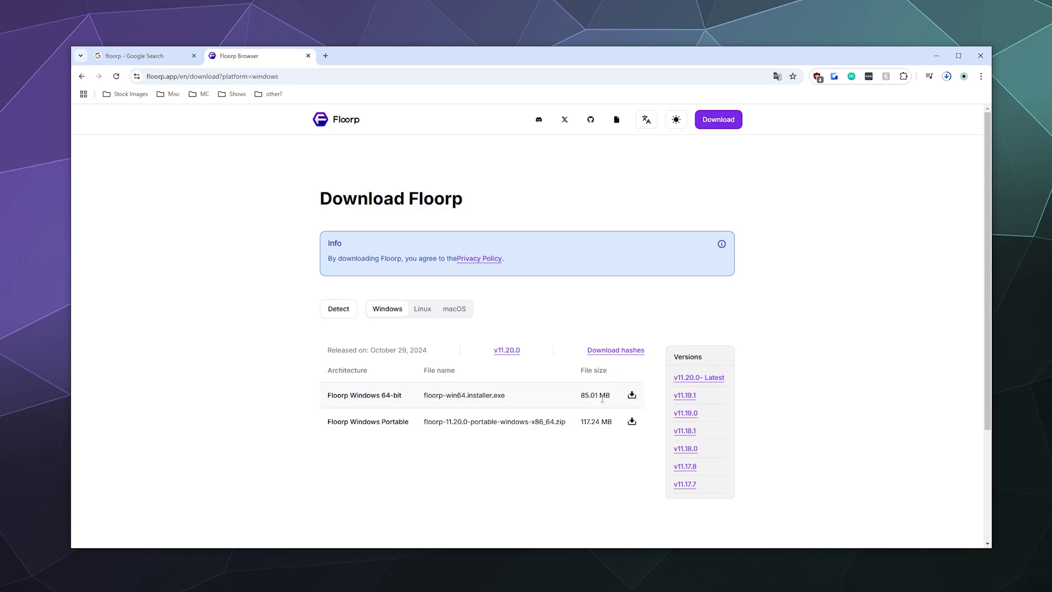
# Step: Check Chrome's download list until floorp-win64.installer.exe shows Done at 85.0 MB
pyautogui.click(946, 78)
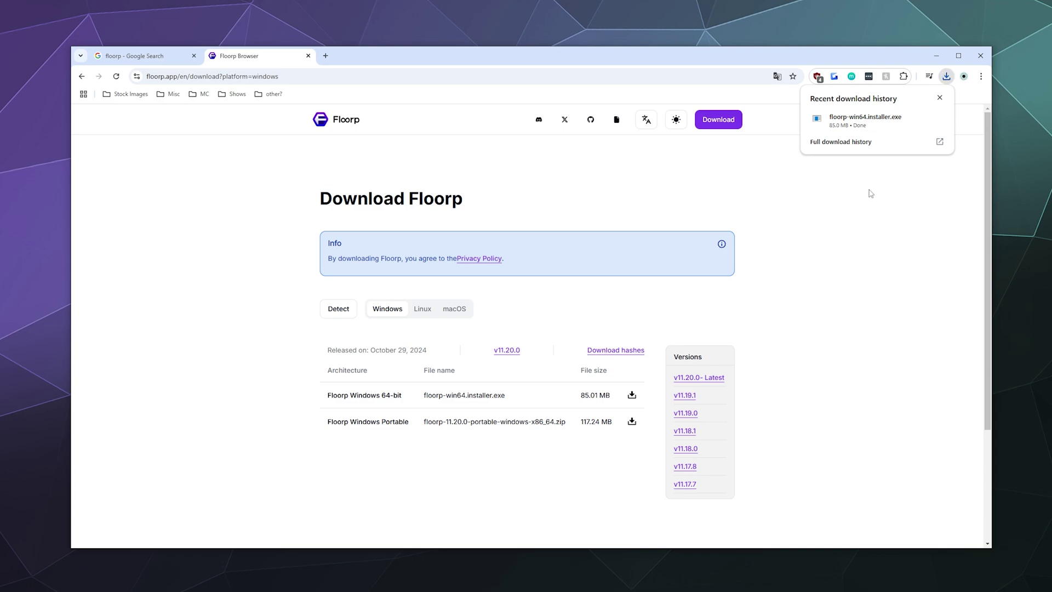
# Step: Show the installer in its folder and run floorp-win64.installer from File Explorer
pyautogui.click(920, 120)
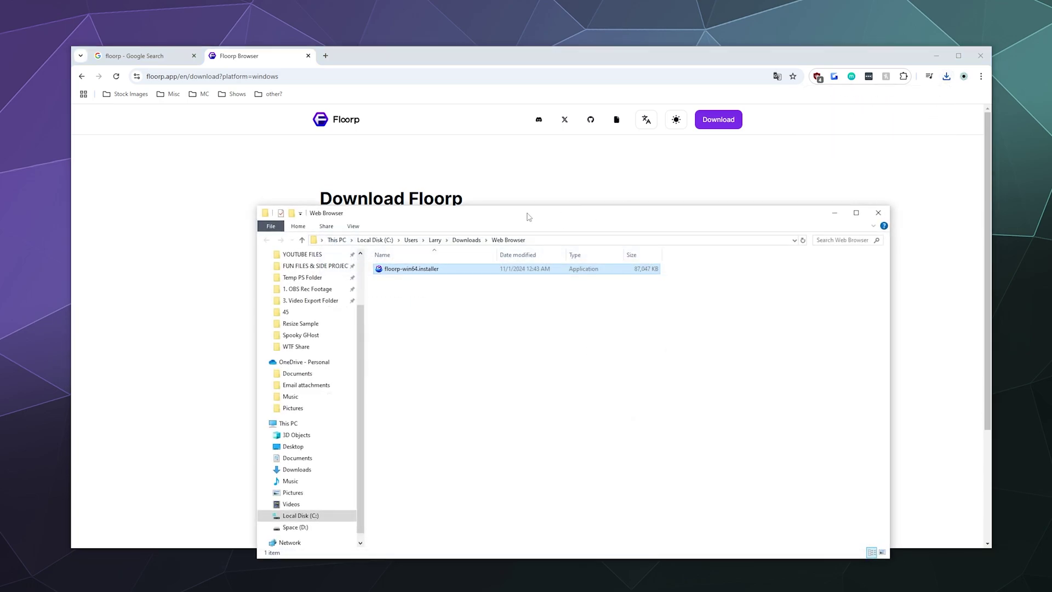
pyautogui.moveTo(529, 217); pyautogui.dragTo(527, 155)
pyautogui.doubleClick(441, 208)
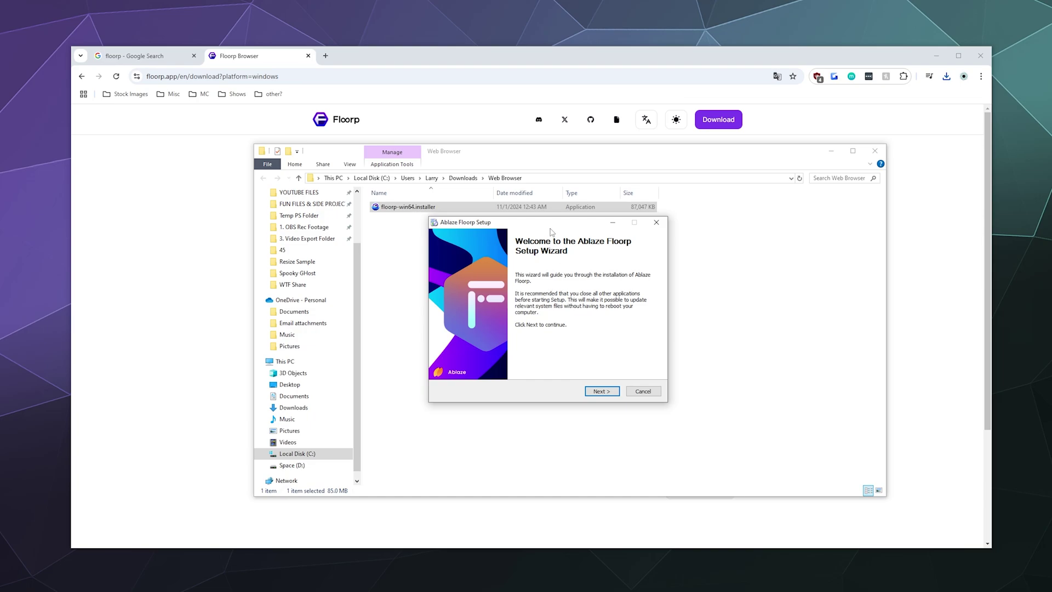
# Step: Install Floorp with the Standard setup type and finish with 'Launch Floorp now' checked
pyautogui.moveTo(550, 226); pyautogui.dragTo(574, 248)
pyautogui.click(620, 411)
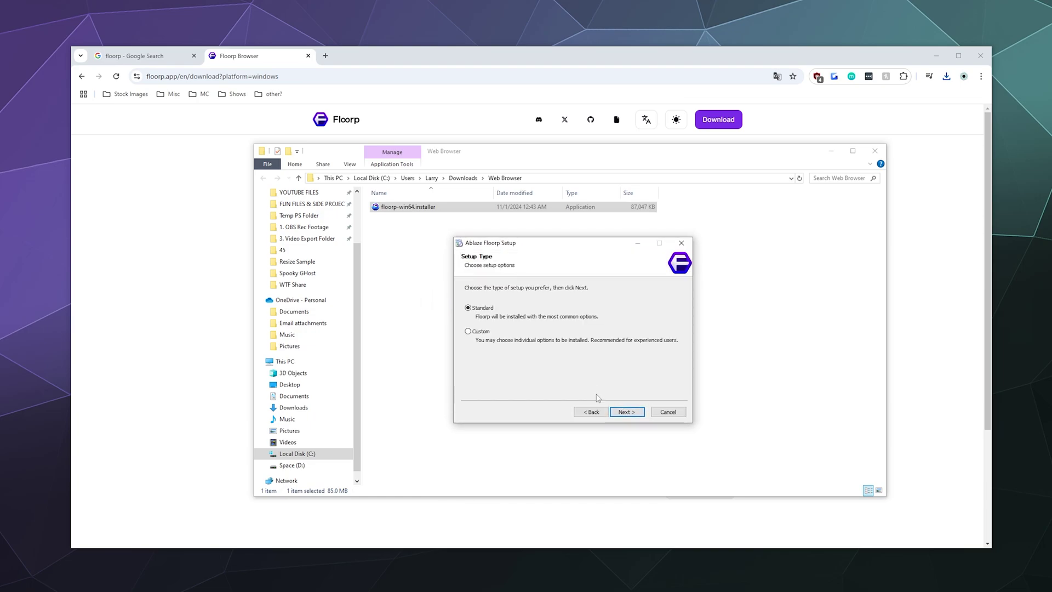
pyautogui.click(623, 412)
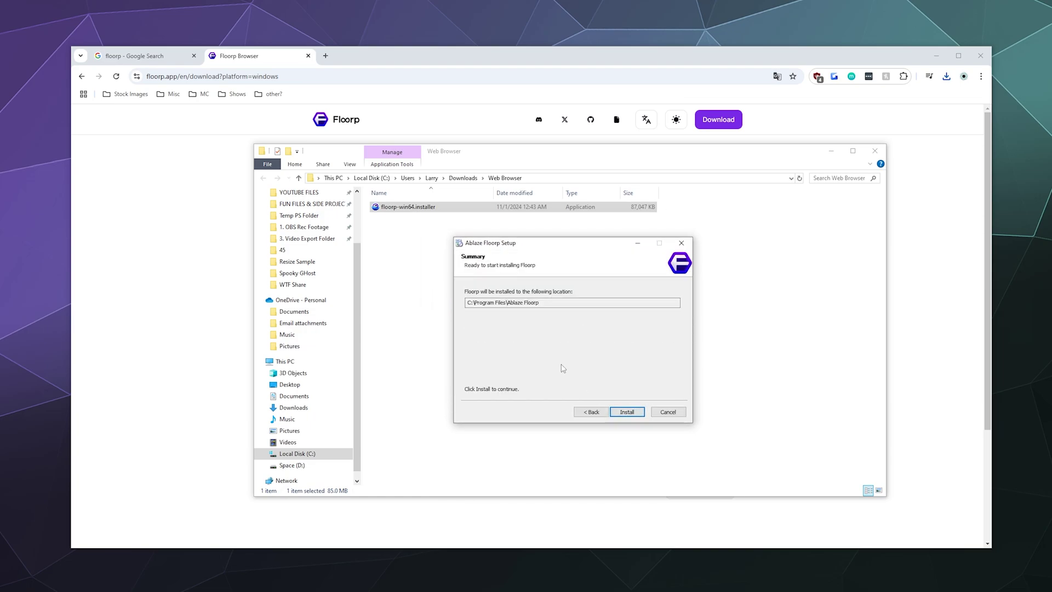
pyautogui.click(629, 413)
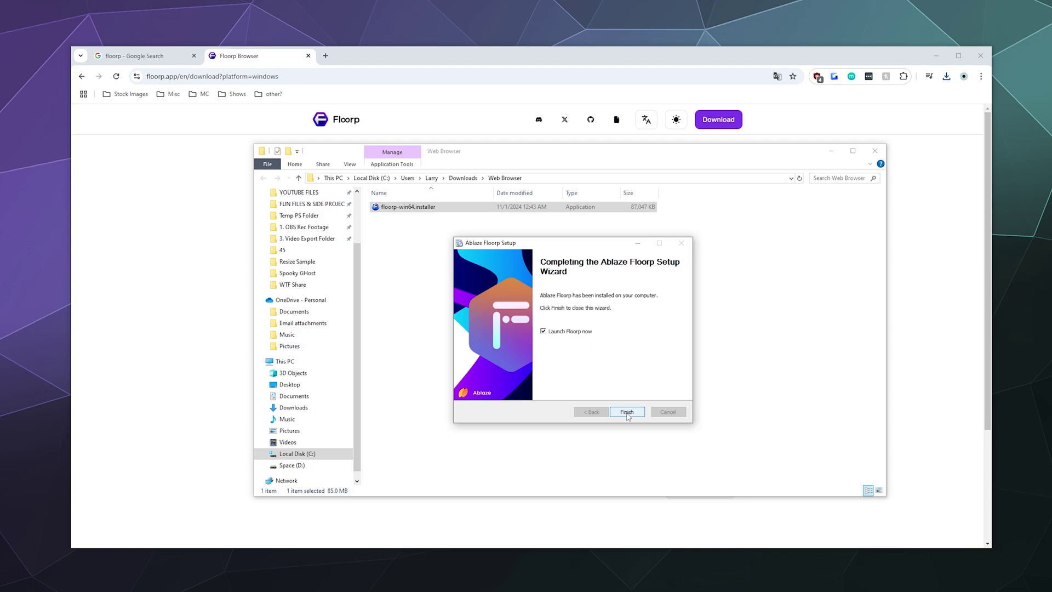
pyautogui.click(627, 412)
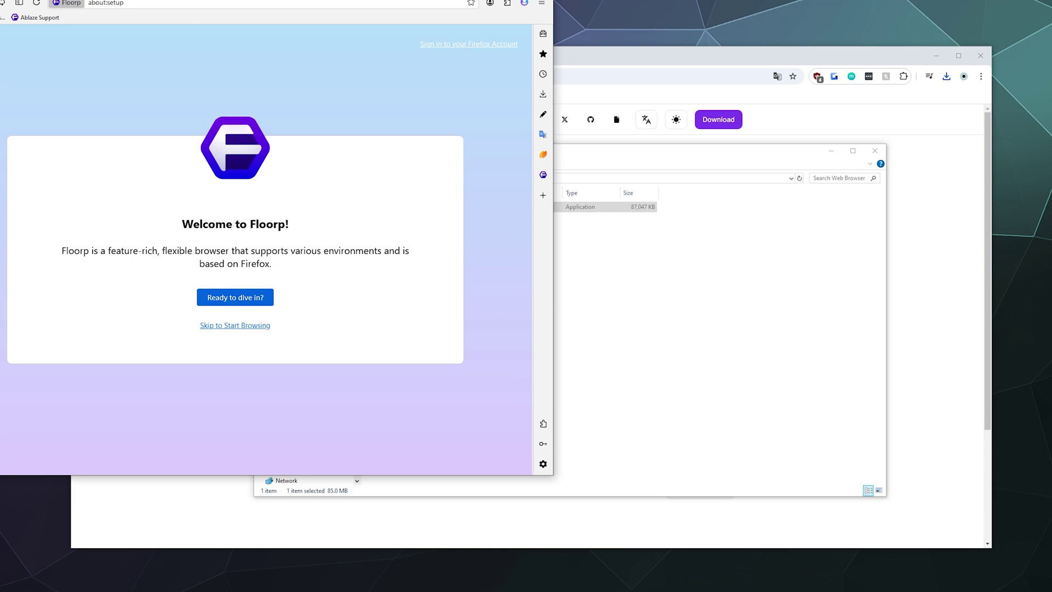
# Step: Read through the Floorp v11.20.0 release notes
pyautogui.moveTo(426, 5); pyautogui.dragTo(640, 37)
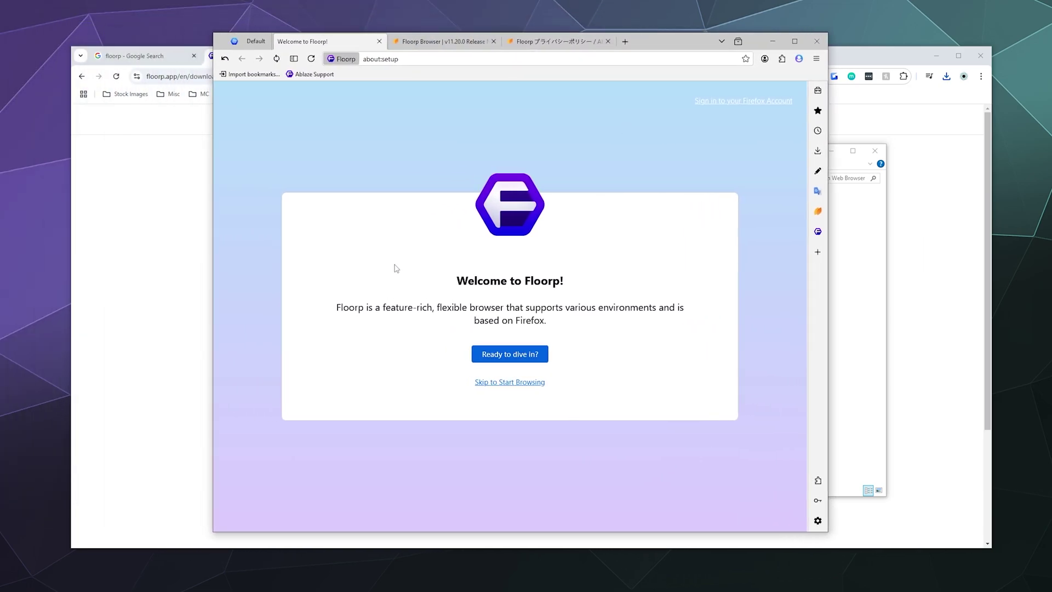
pyautogui.click(419, 43)
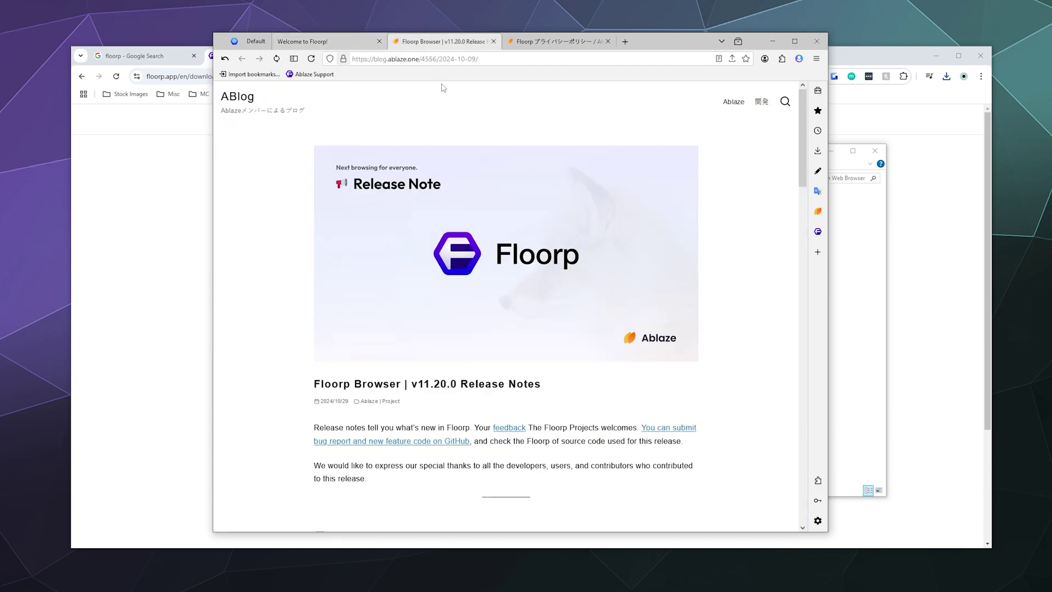
pyautogui.scroll(-7, 453, 148)
pyautogui.scroll(2, 449, 186)
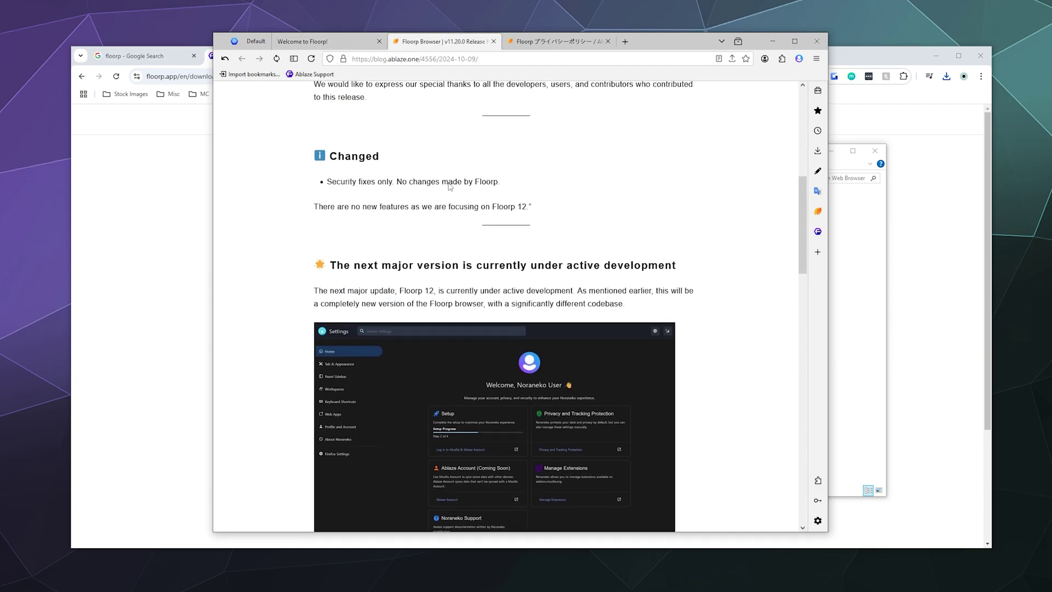
pyautogui.scroll(-1, 449, 186)
pyautogui.scroll(-6, 449, 187)
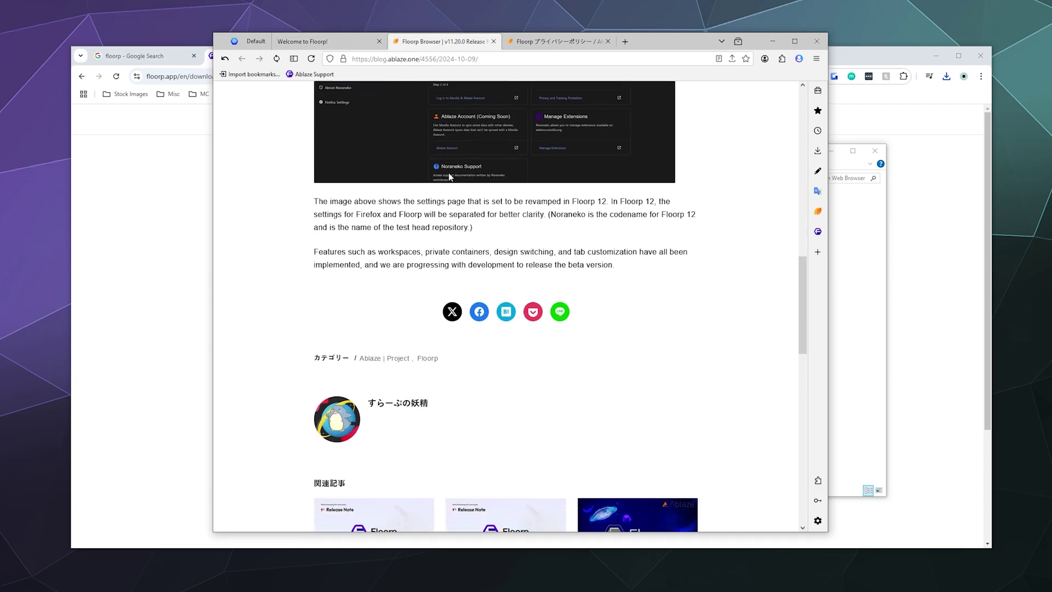
pyautogui.scroll(4, 460, 157)
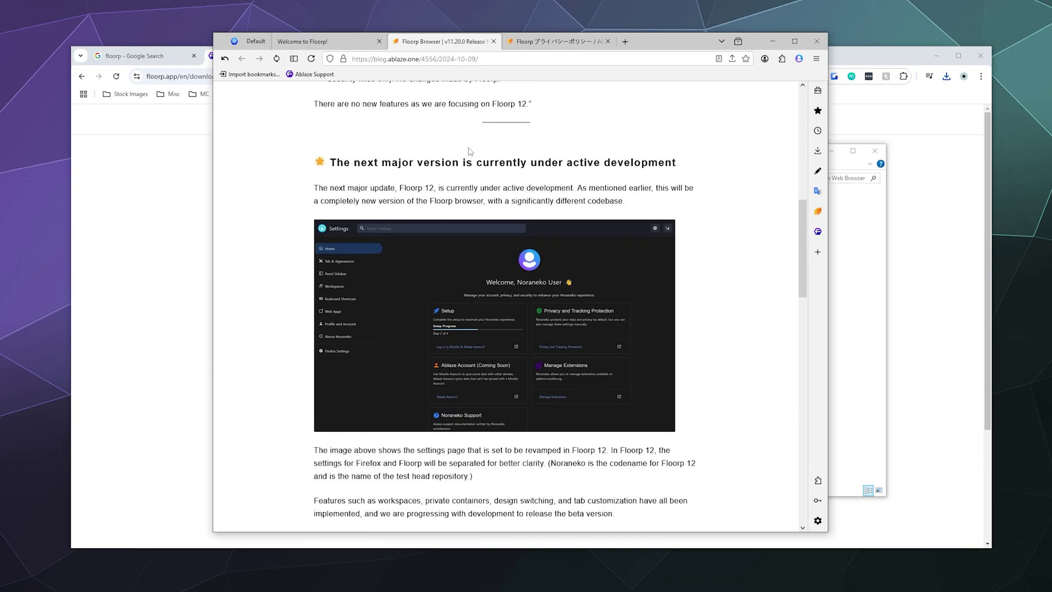
# Step: Skim the privacy policy, then return to the Welcome to Floorp! page
pyautogui.click(533, 48)
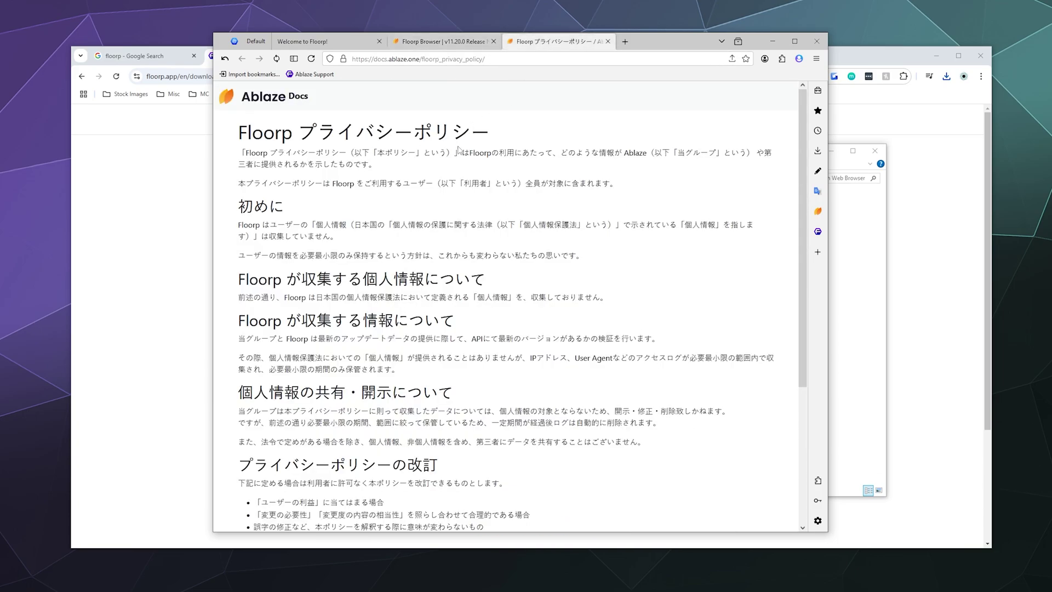
pyautogui.scroll(-4, 445, 214)
pyautogui.scroll(4, 445, 214)
pyautogui.click(441, 44)
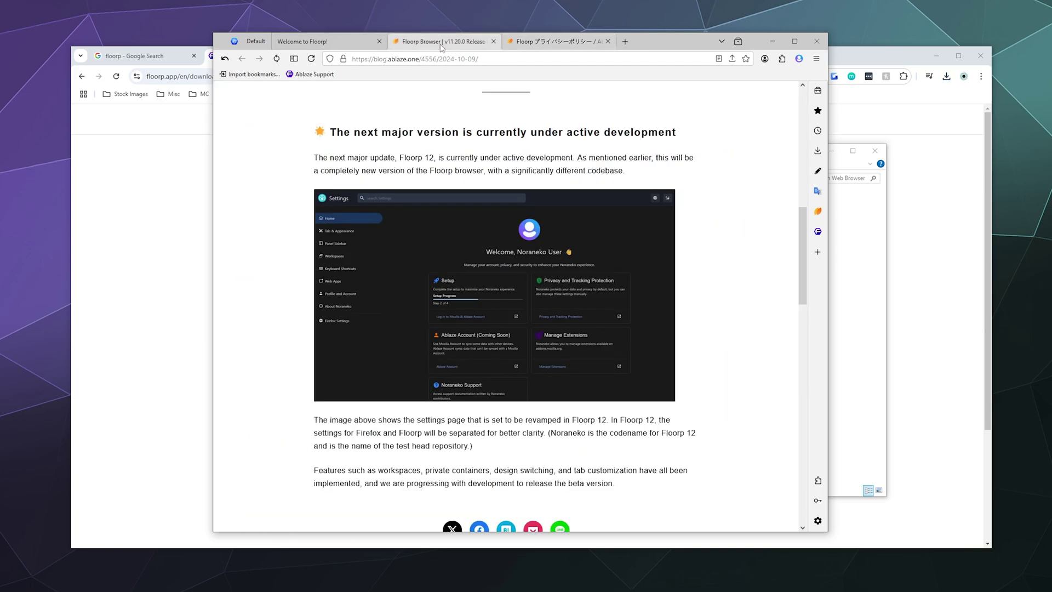
pyautogui.click(356, 41)
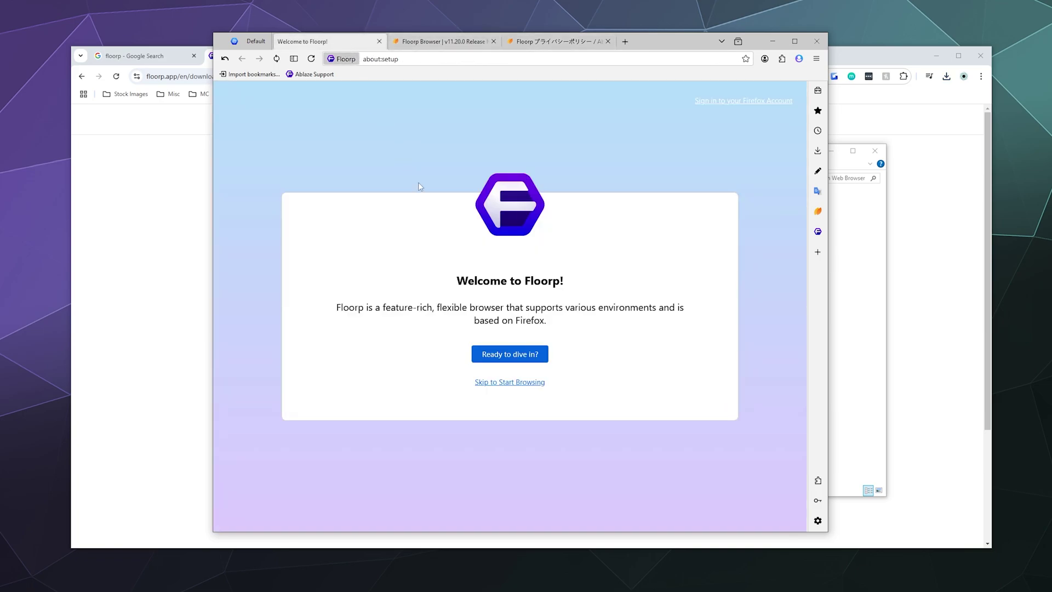
# Step: Start setup and import all data from Chrome's MAIN PROFILE
pyautogui.click(487, 356)
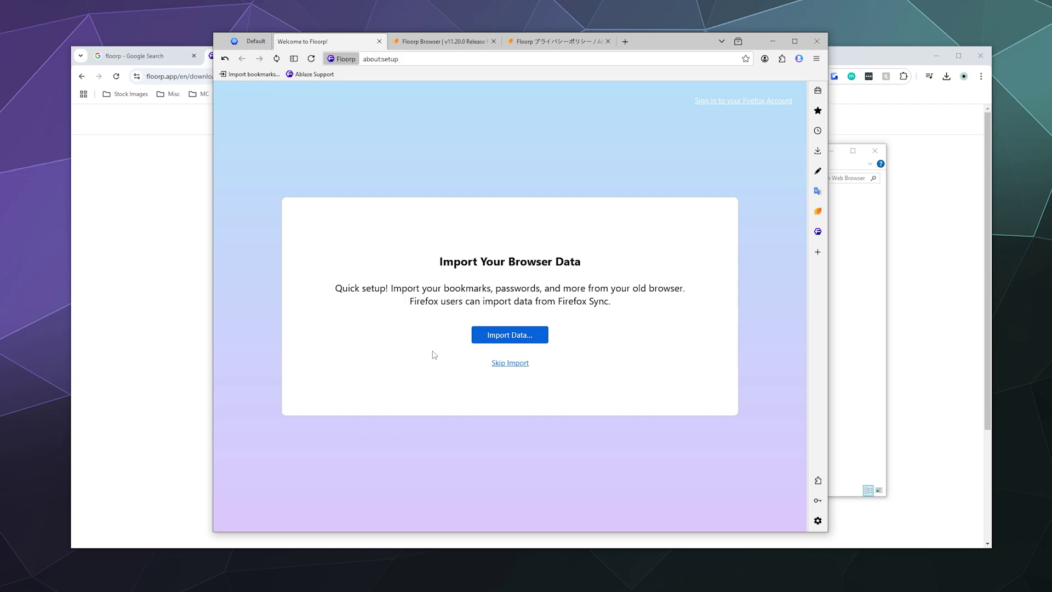
pyautogui.click(496, 335)
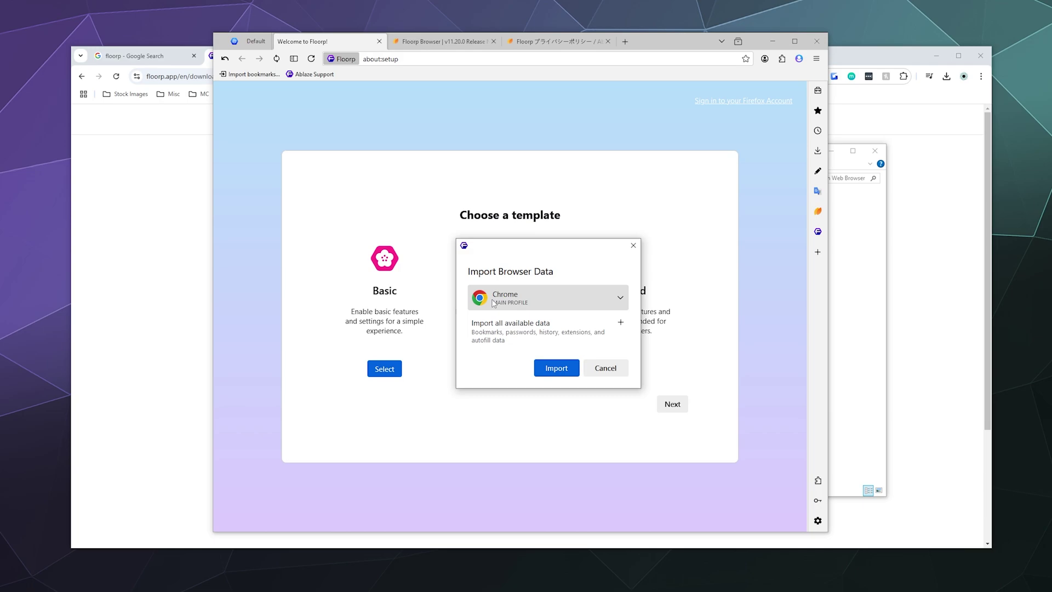
pyautogui.click(563, 373)
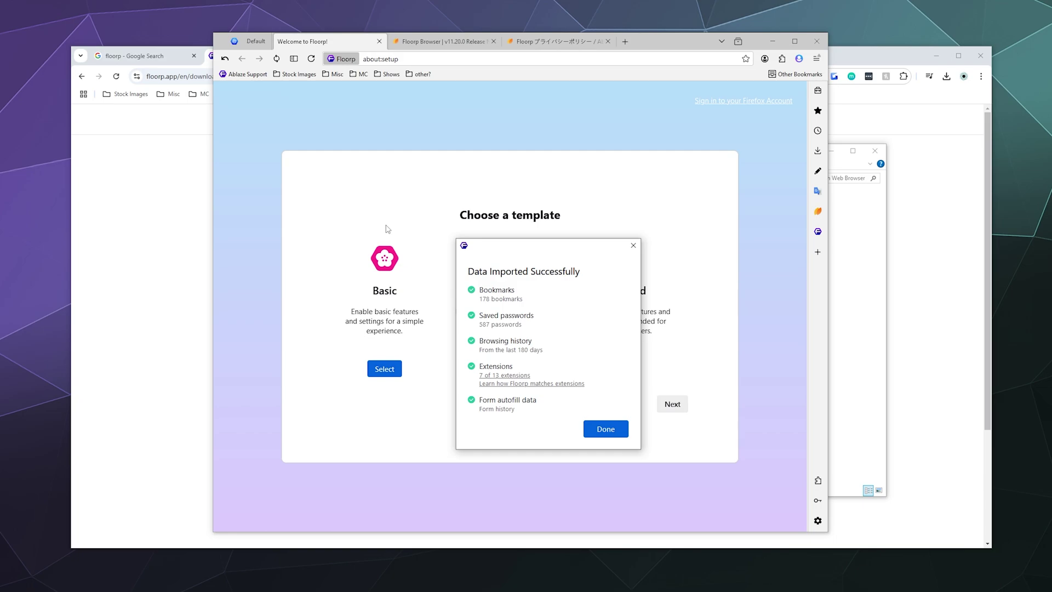
# Step: Close the Data Imported Successfully summary and skip past the template page
pyautogui.click(600, 428)
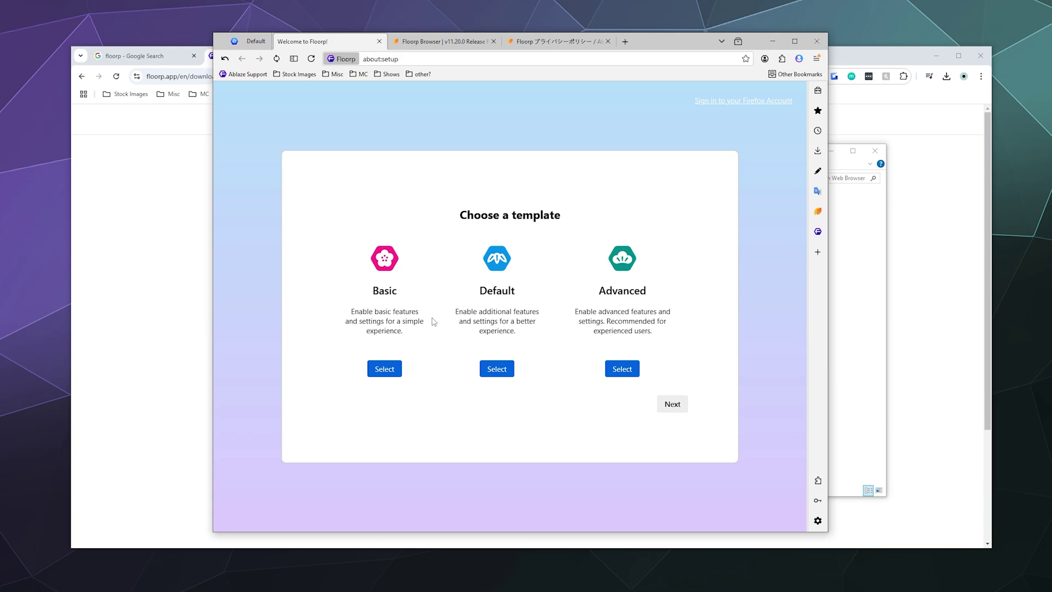
pyautogui.click(663, 400)
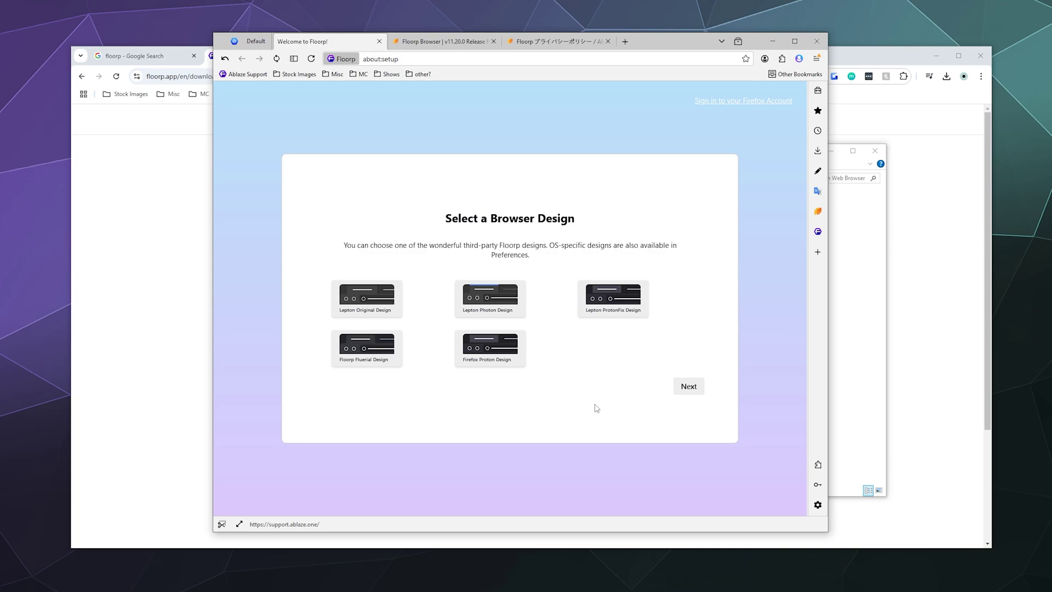
# Step: Preview the Lepton Photon, ProtonFix, Firefox Proton and Floorp Fluerial designs, then select Lepton Original Design
pyautogui.click(515, 306)
pyautogui.click(390, 297)
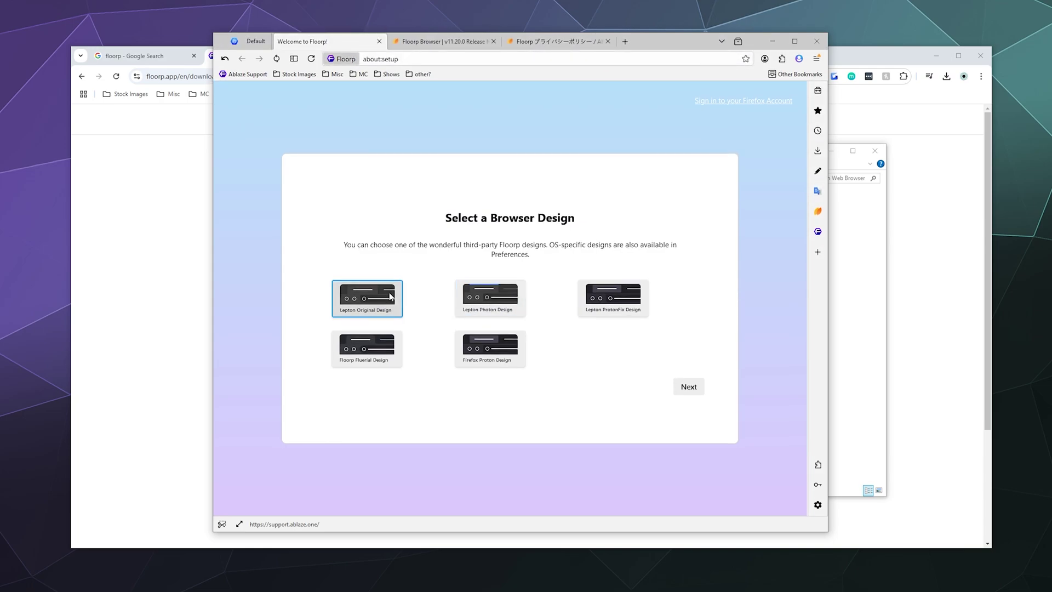
pyautogui.click(398, 349)
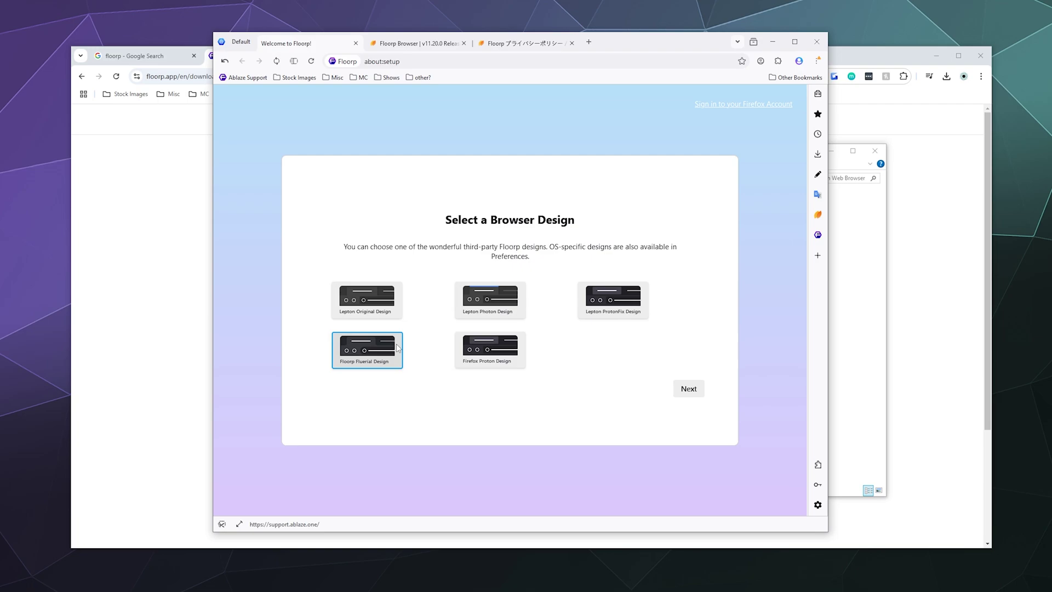
pyautogui.click(389, 312)
pyautogui.click(501, 299)
pyautogui.click(489, 348)
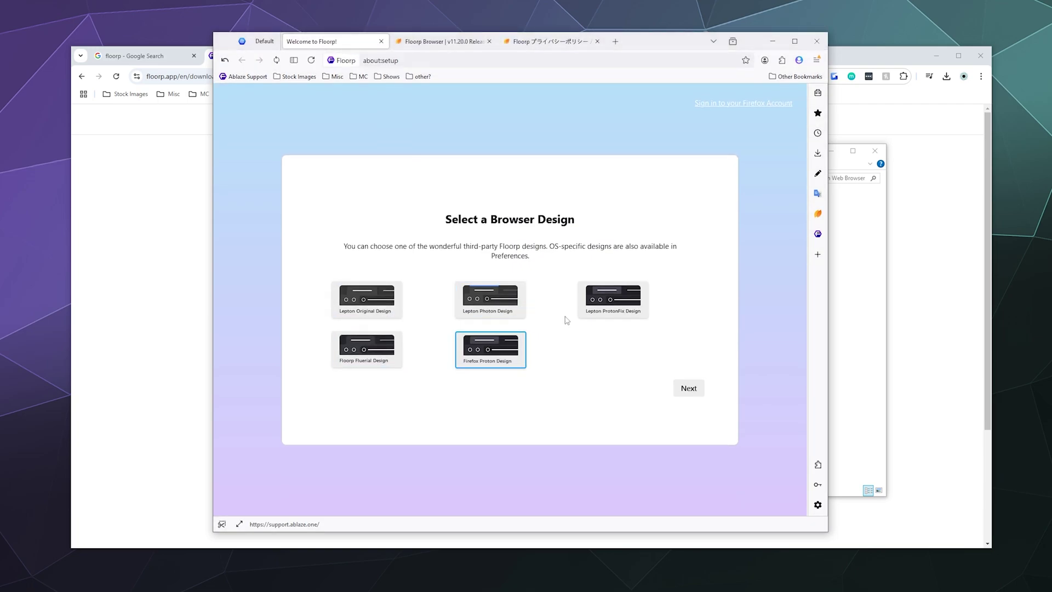
pyautogui.click(609, 301)
pyautogui.click(511, 361)
pyautogui.click(385, 349)
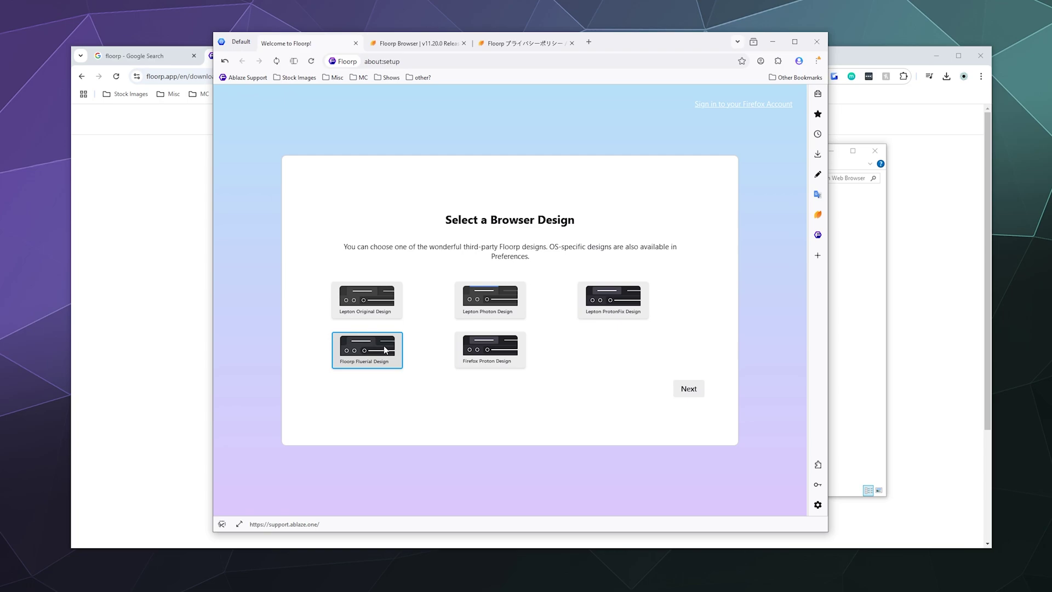
pyautogui.click(366, 300)
pyautogui.click(385, 358)
pyautogui.click(387, 311)
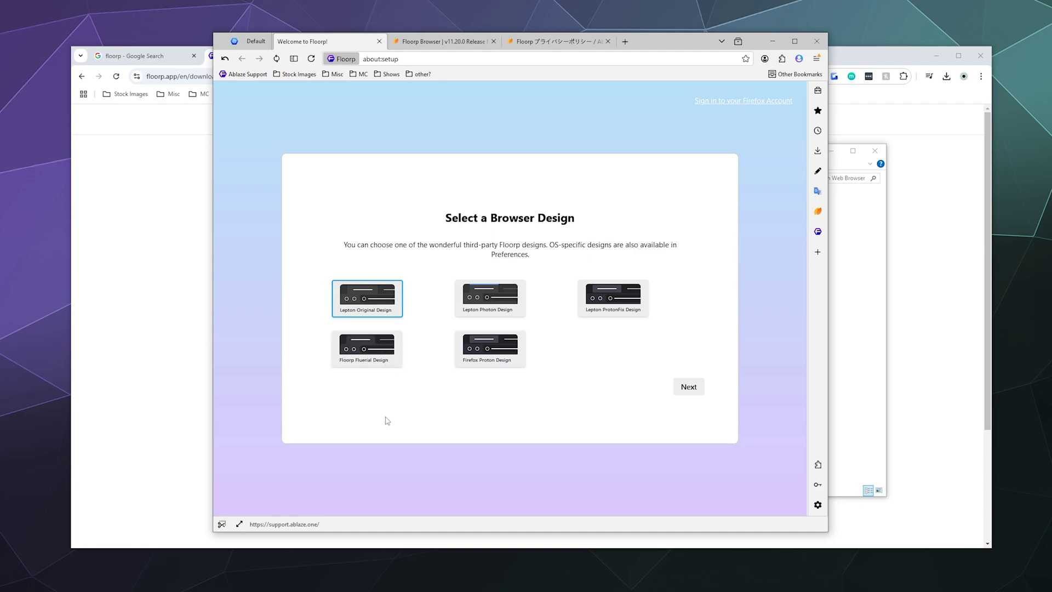
# Step: Confirm the Lepton Original design, finish setup and go to the New Tab page to start browsing
pyautogui.click(691, 390)
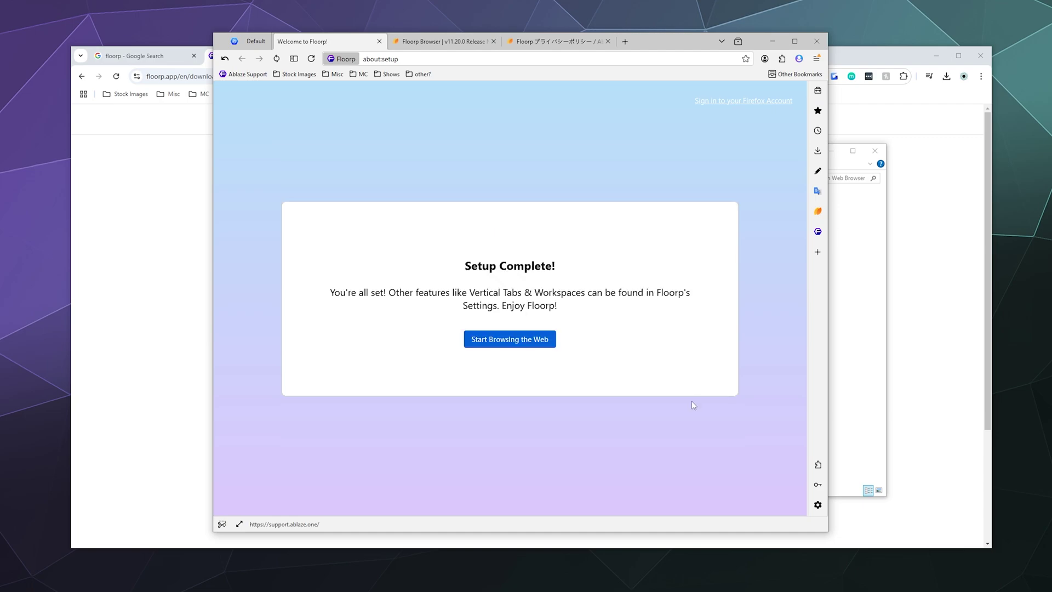
pyautogui.click(529, 345)
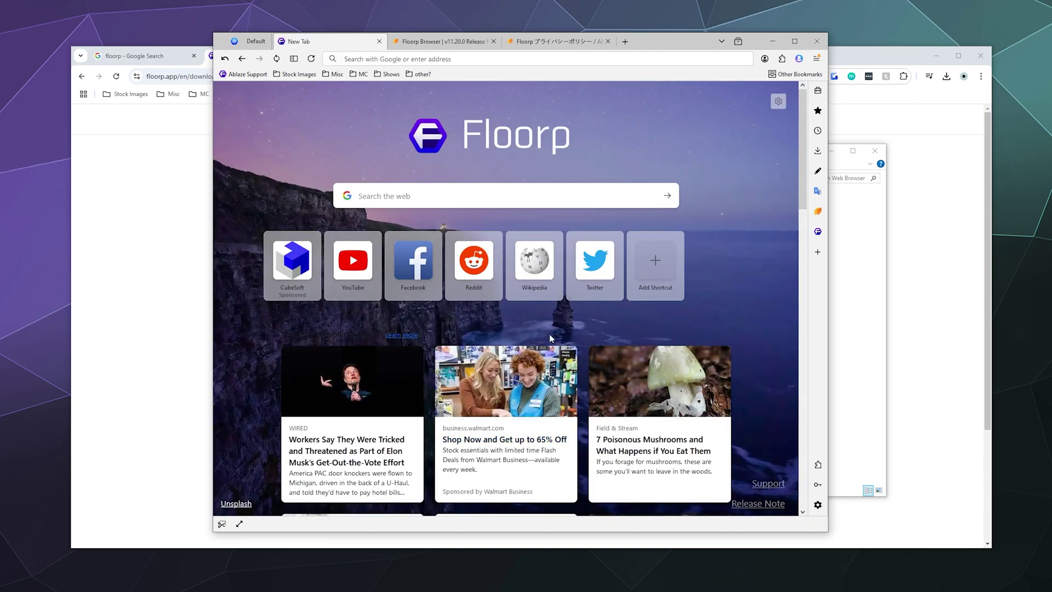